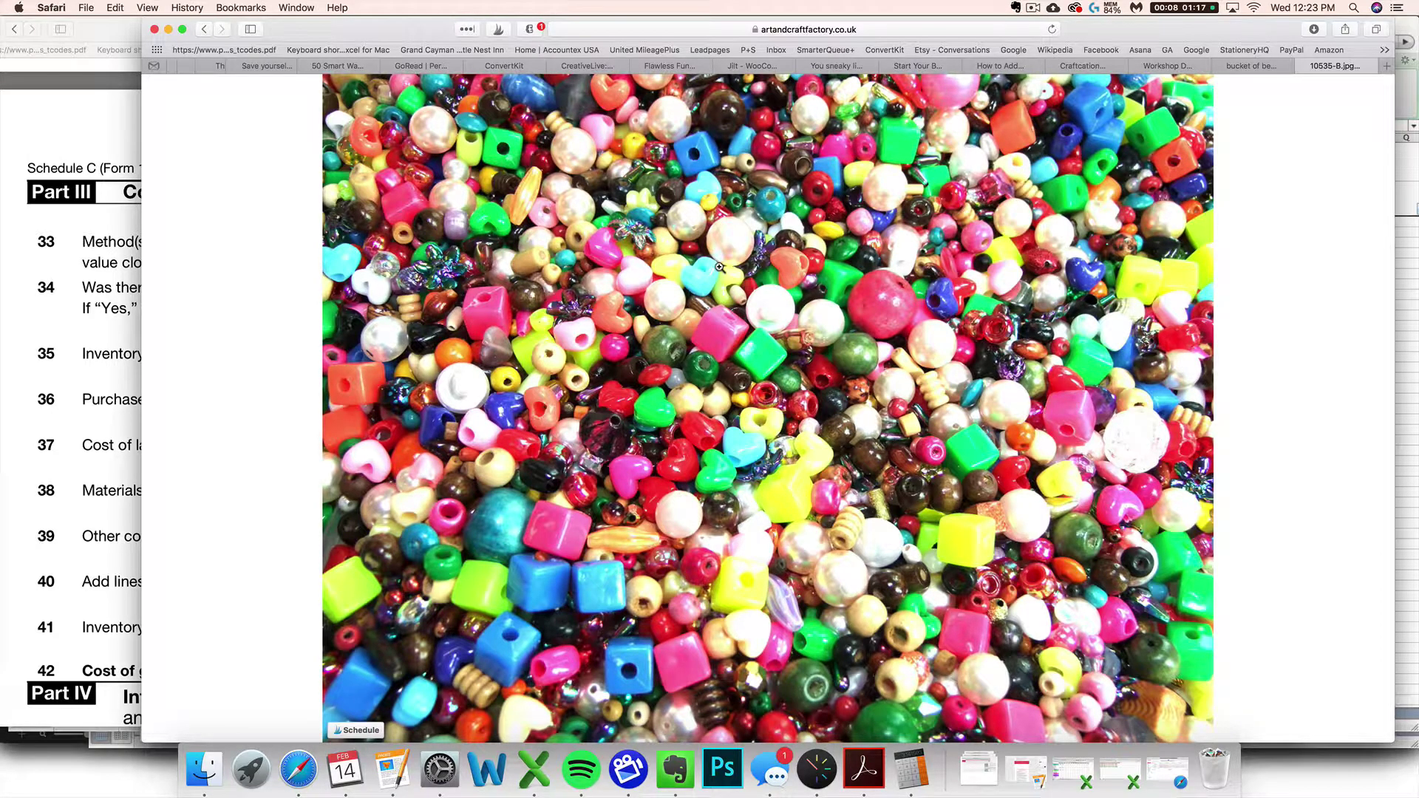
{"action": "left_click", "coordinate": [534, 771]}
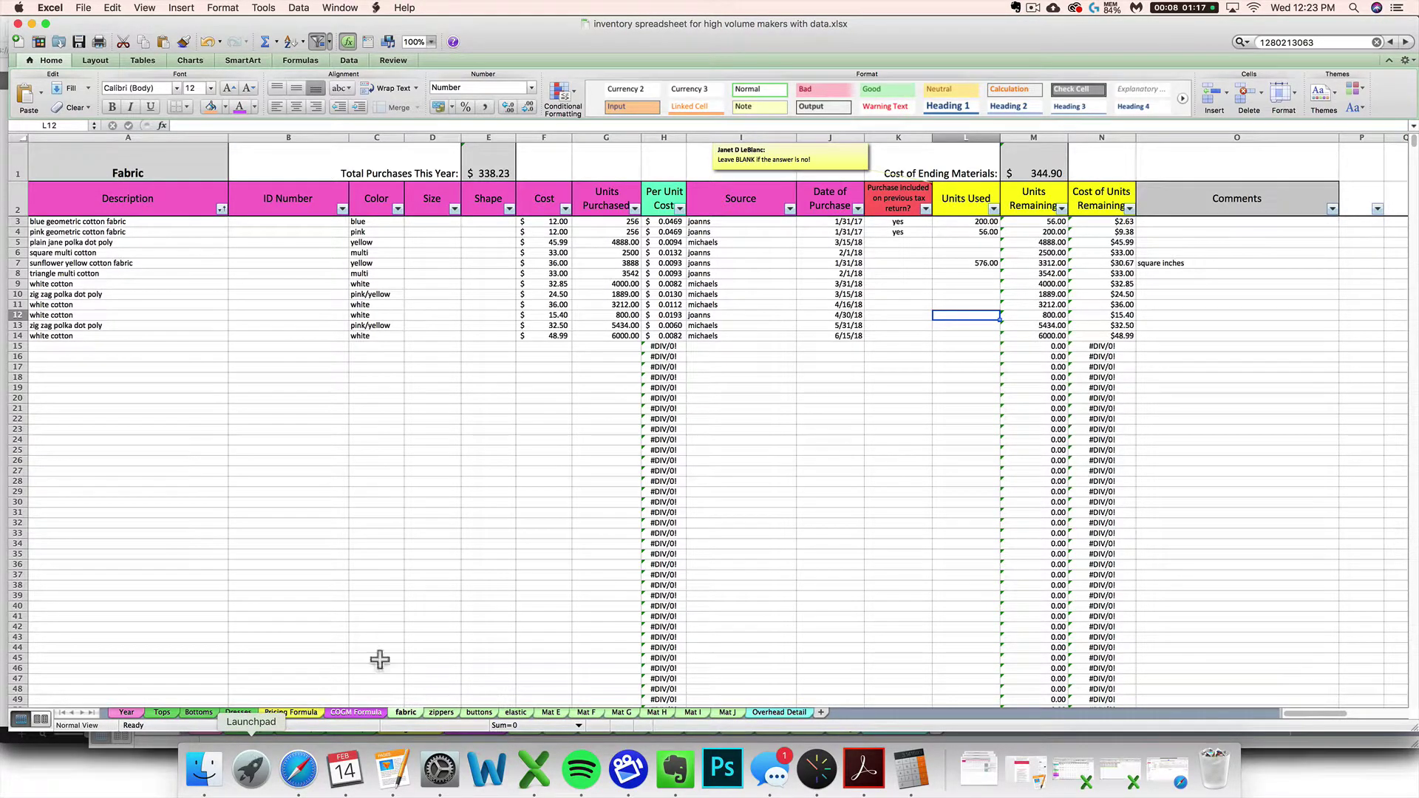
{"action": "left_click", "coordinate": [298, 769]}
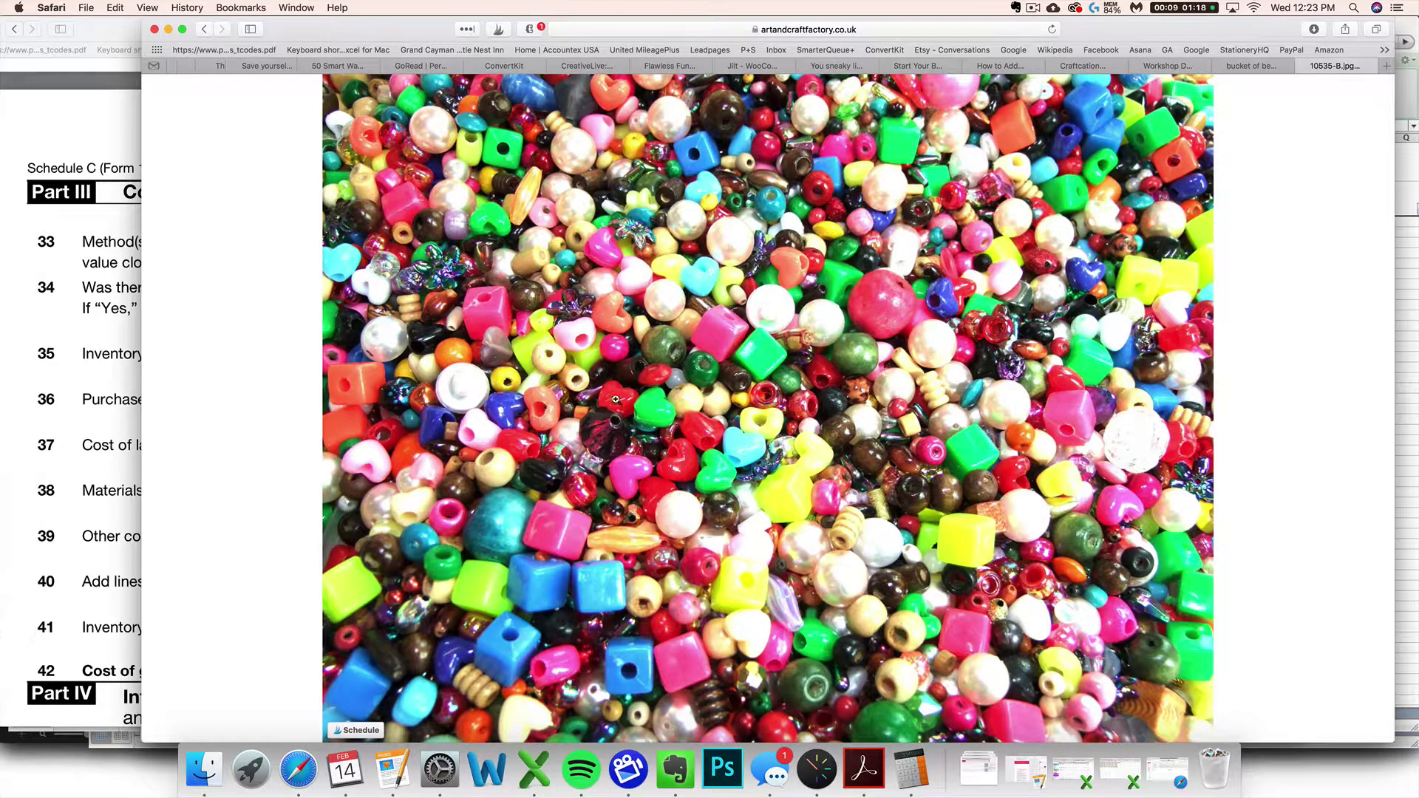
Step: Bring the Excel inventory workbook's fabric sheet in front of Safari from the Dock
{"action": "left_click", "coordinate": [549, 746]}
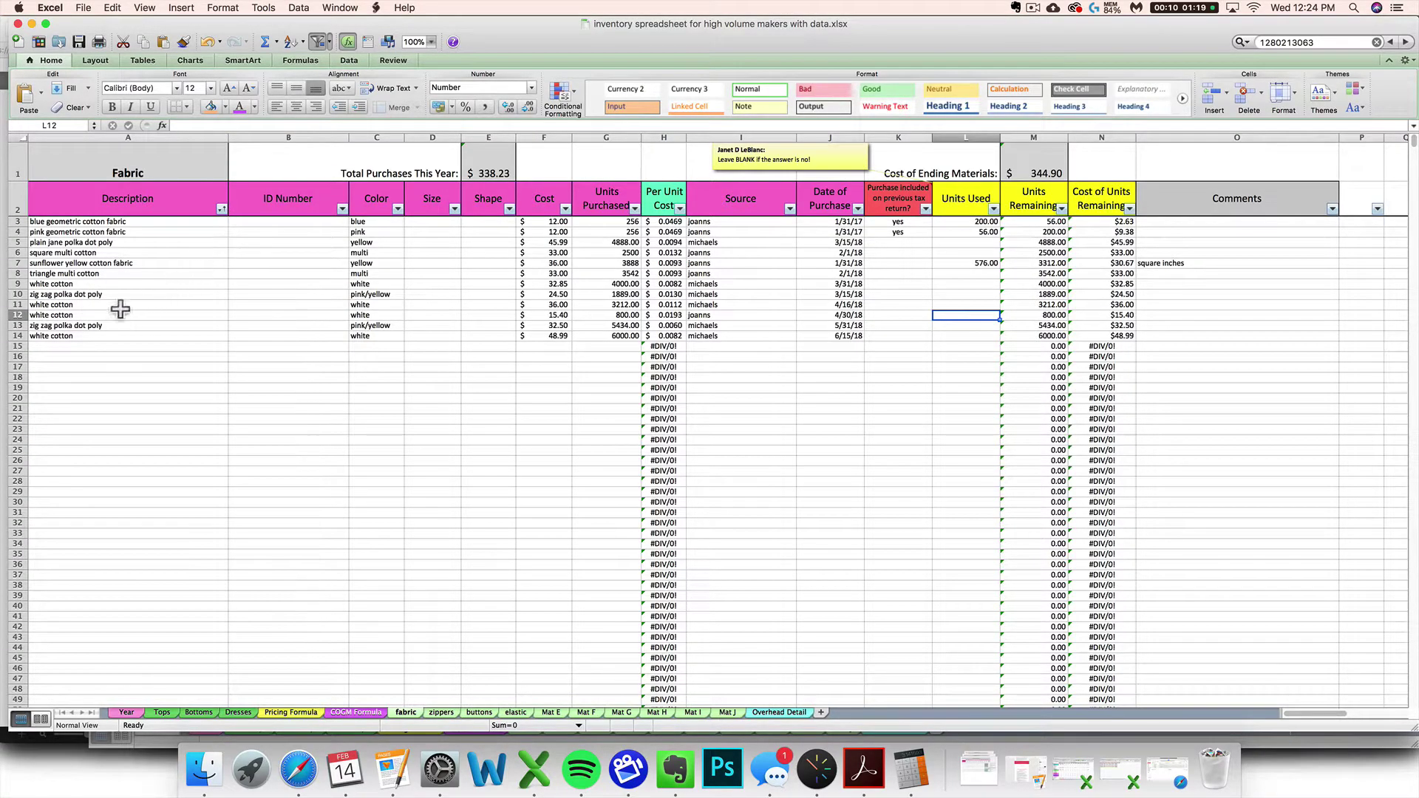
Step: Filter the Description column to show only white cotton, leaving rows 9, 11, 12 and 14
{"action": "left_click", "coordinate": [221, 209]}
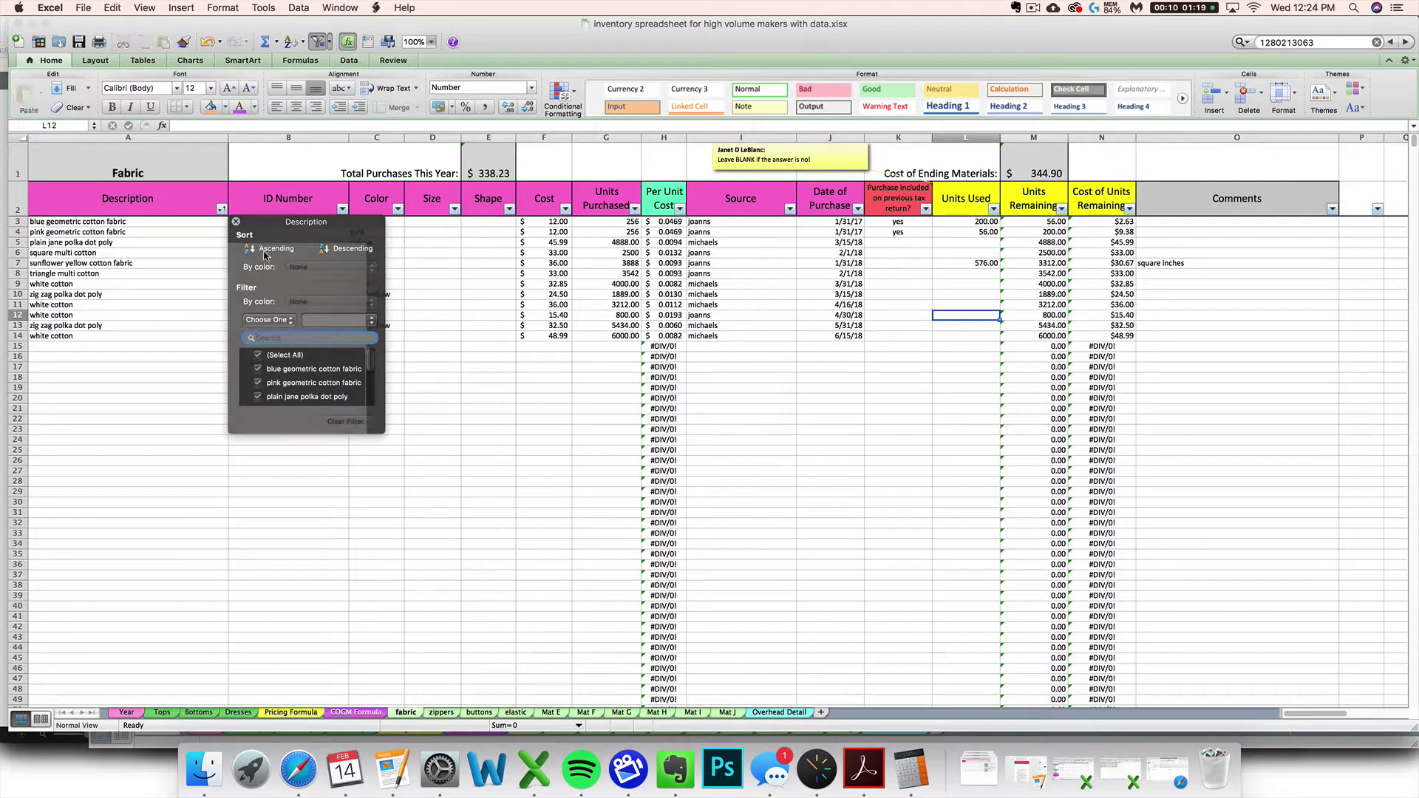
{"action": "scroll", "coordinate": [311, 361], "scroll_direction": "down", "scroll_amount": 2}
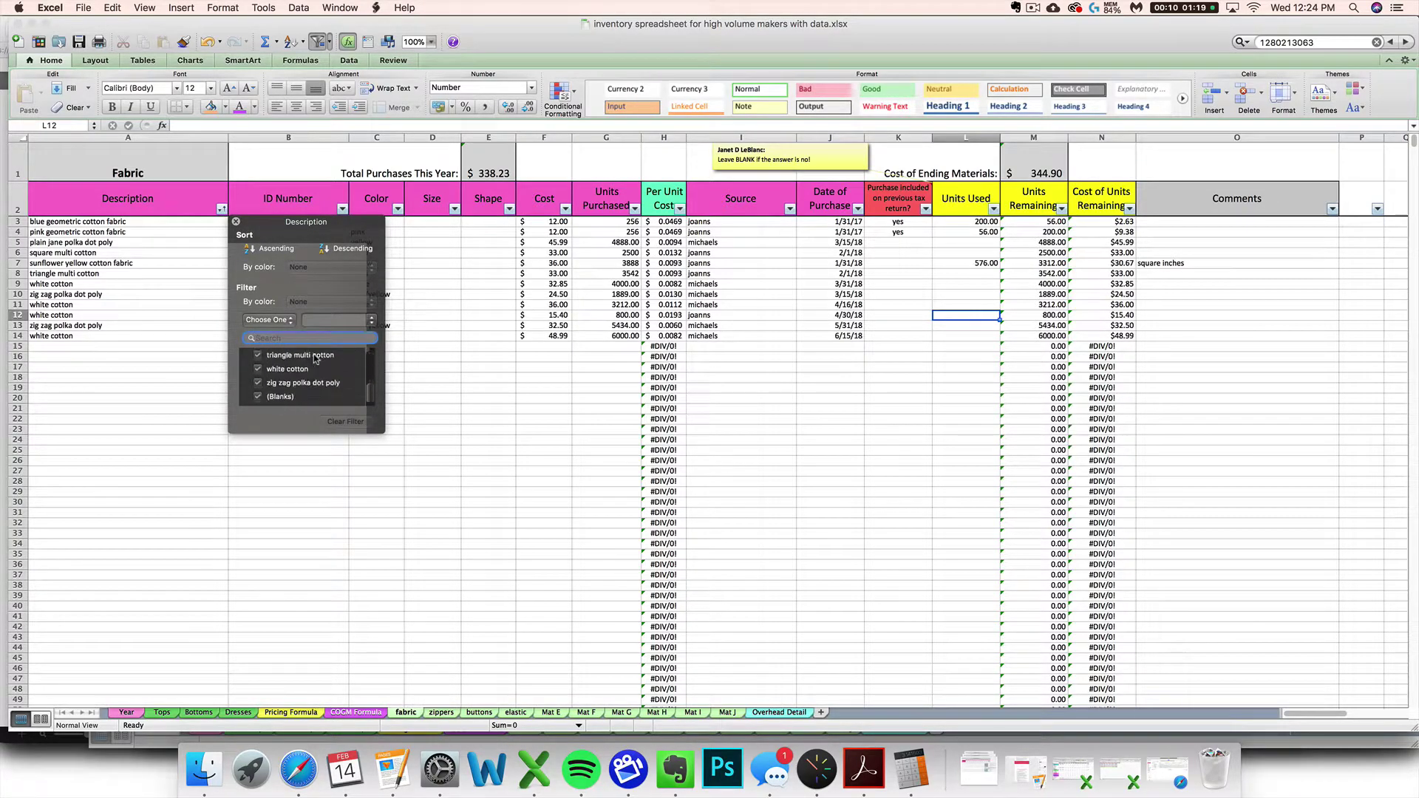
{"action": "scroll", "coordinate": [295, 362], "scroll_direction": "up", "scroll_amount": 3}
{"action": "left_click", "coordinate": [259, 355]}
{"action": "scroll", "coordinate": [269, 366], "scroll_direction": "down", "scroll_amount": 5}
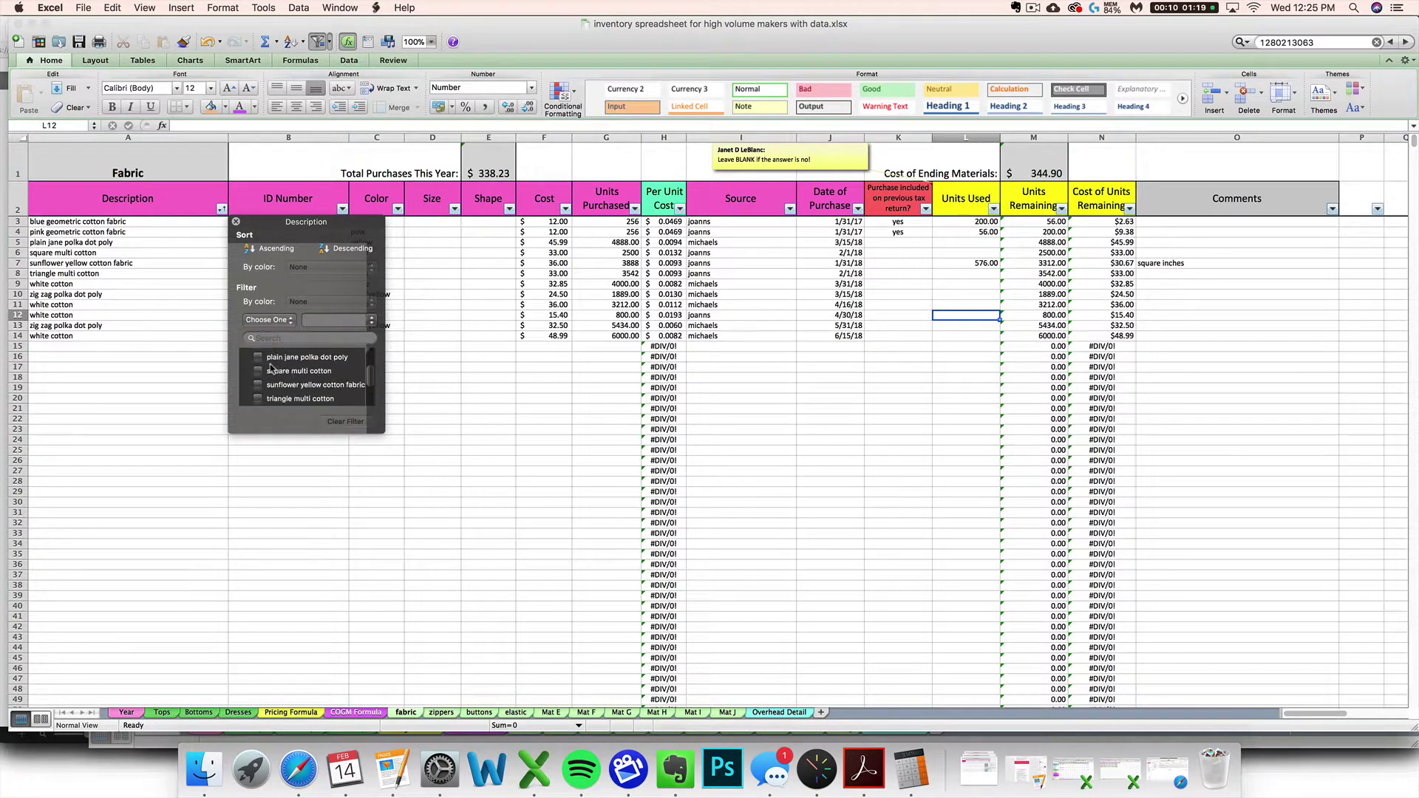
{"action": "scroll", "coordinate": [270, 368], "scroll_direction": "down", "scroll_amount": 1}
{"action": "left_click", "coordinate": [258, 382]}
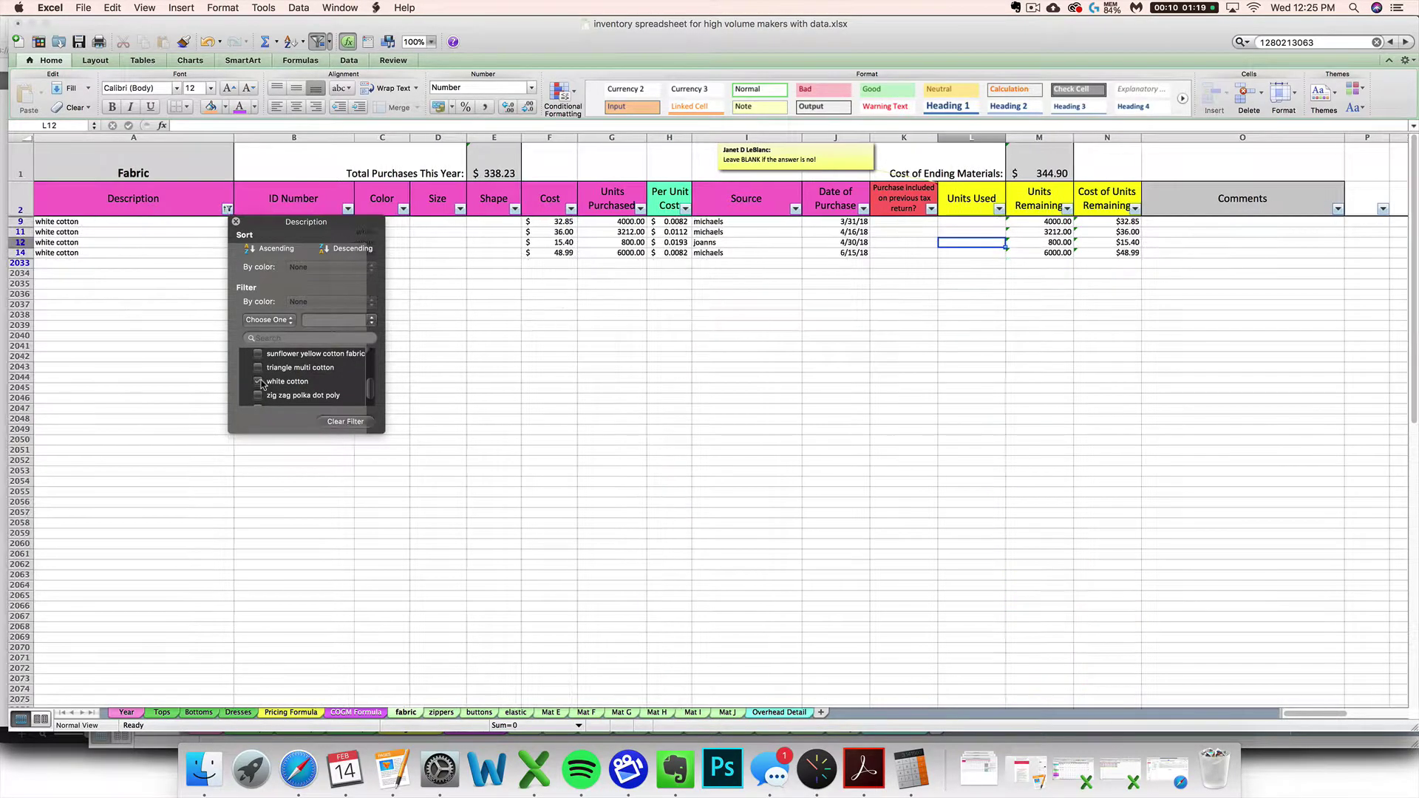
{"action": "left_click", "coordinate": [158, 326]}
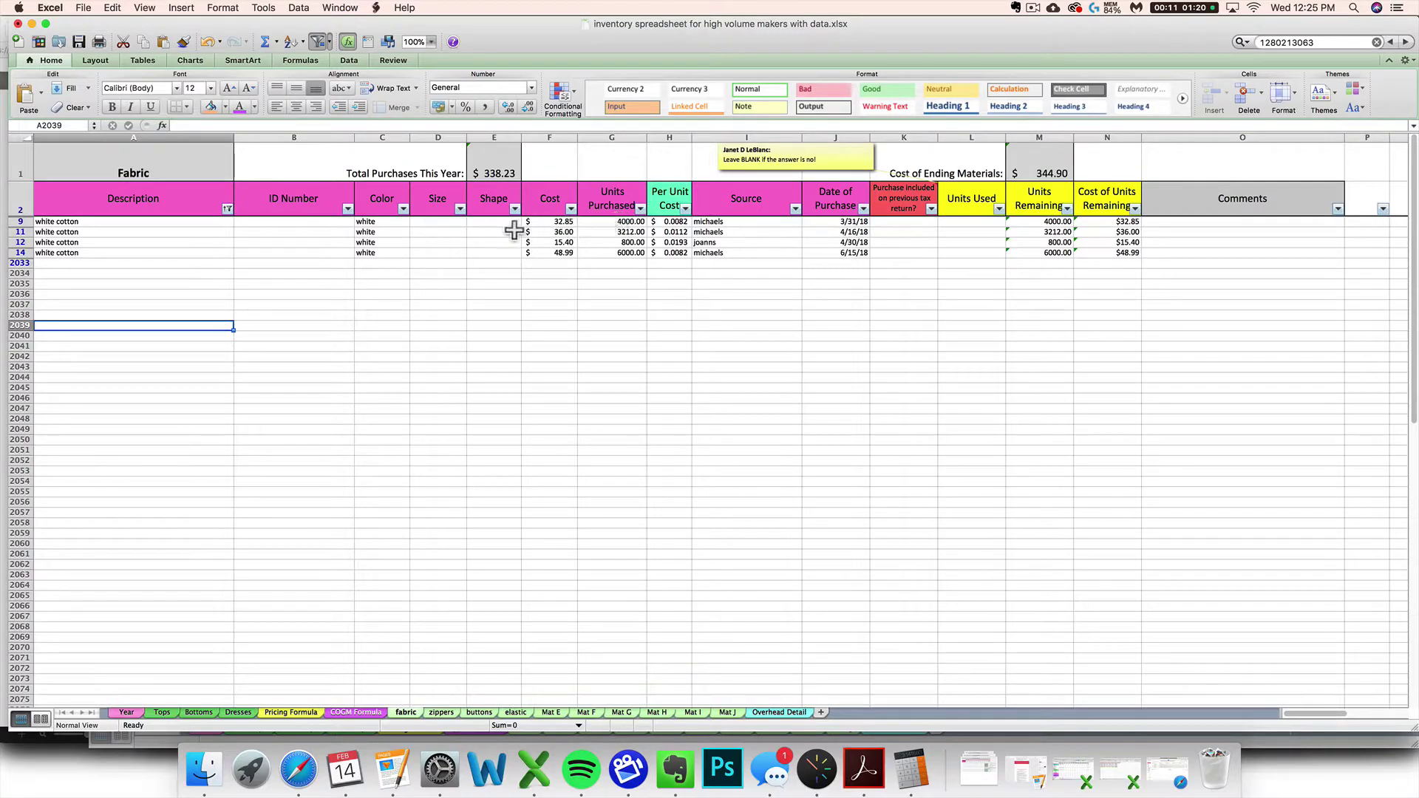
Step: Enter Units Used of 4000 for the 3/31/18 purchase (L9) and 2000 for 4/16/18 (L11)
{"action": "left_click", "coordinate": [835, 223]}
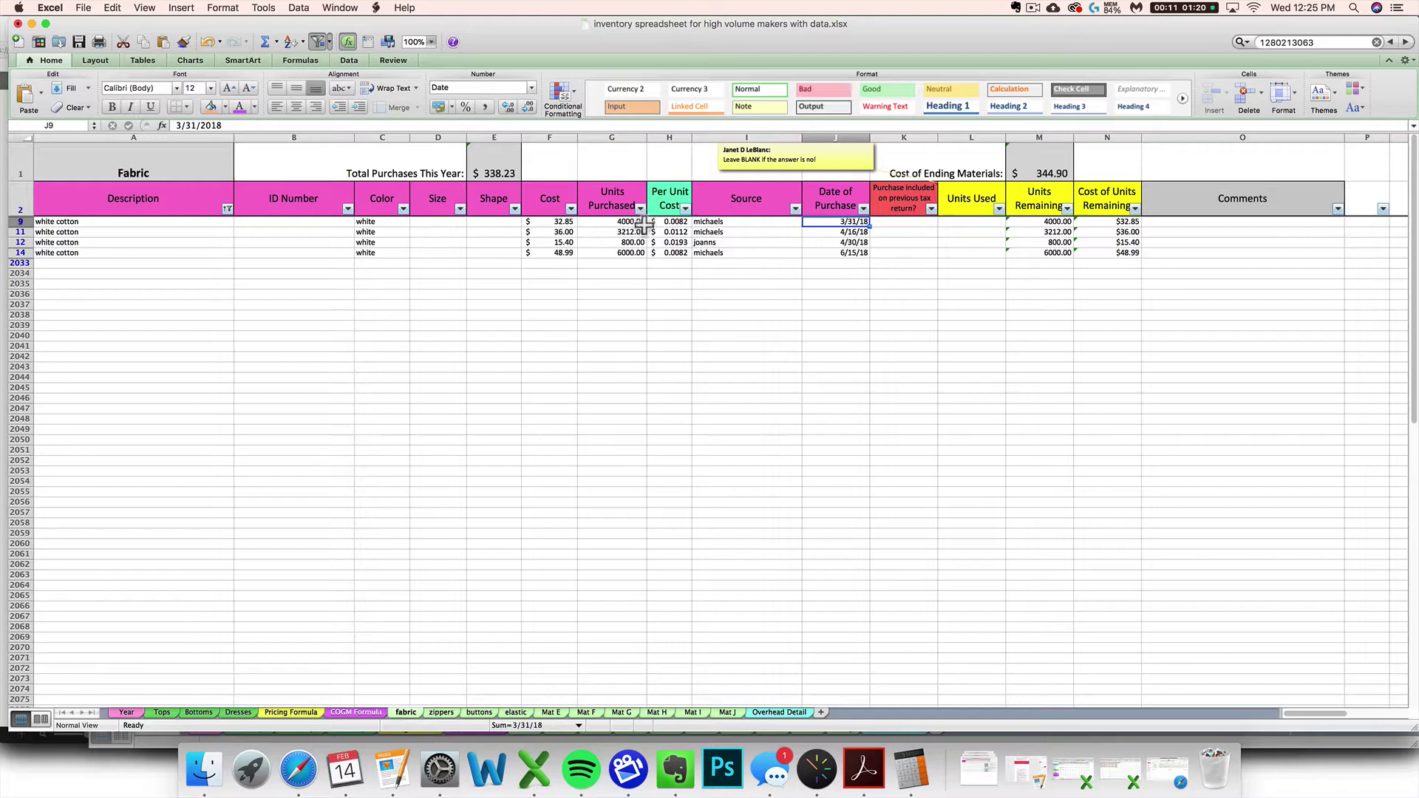
{"action": "left_click", "coordinate": [962, 226]}
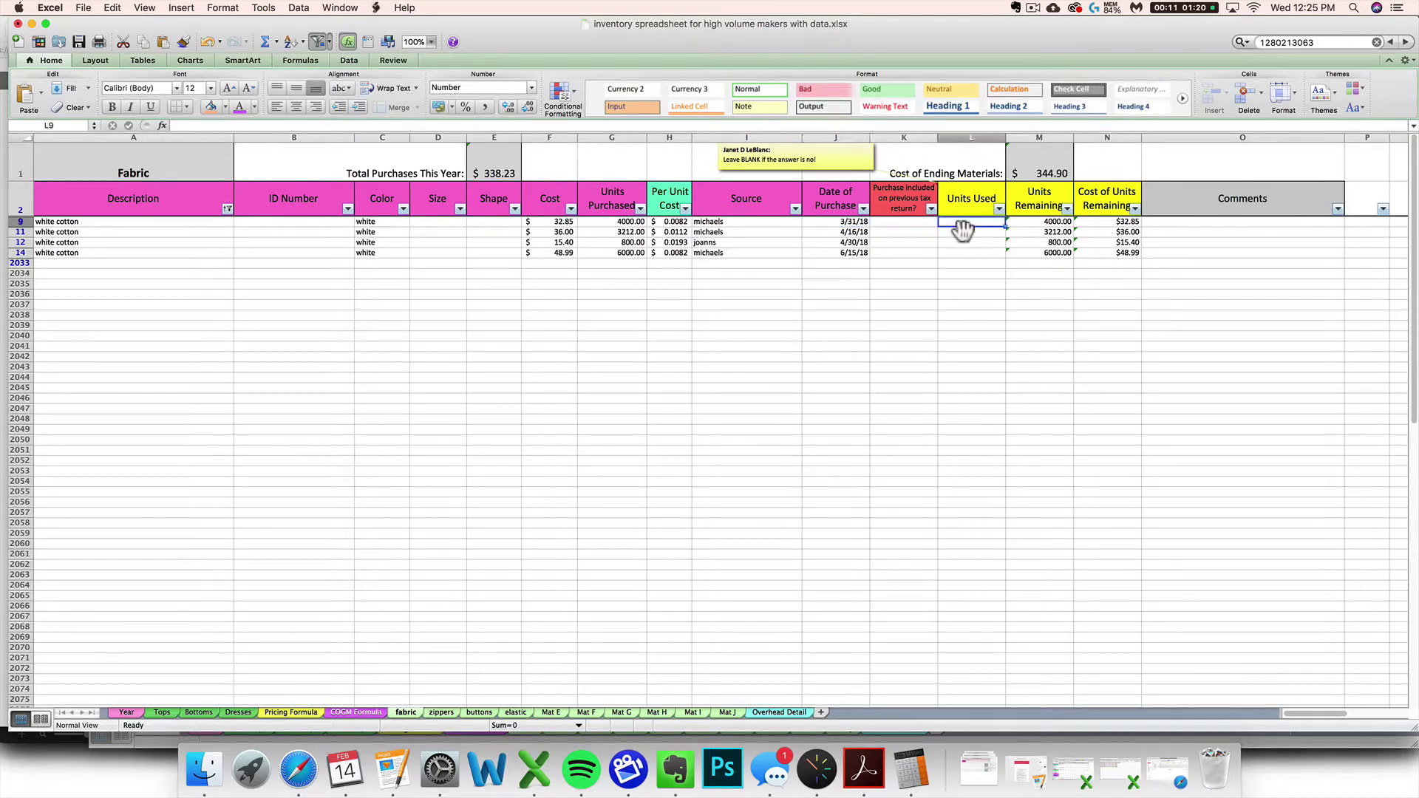
{"action": "type", "text": "300"}
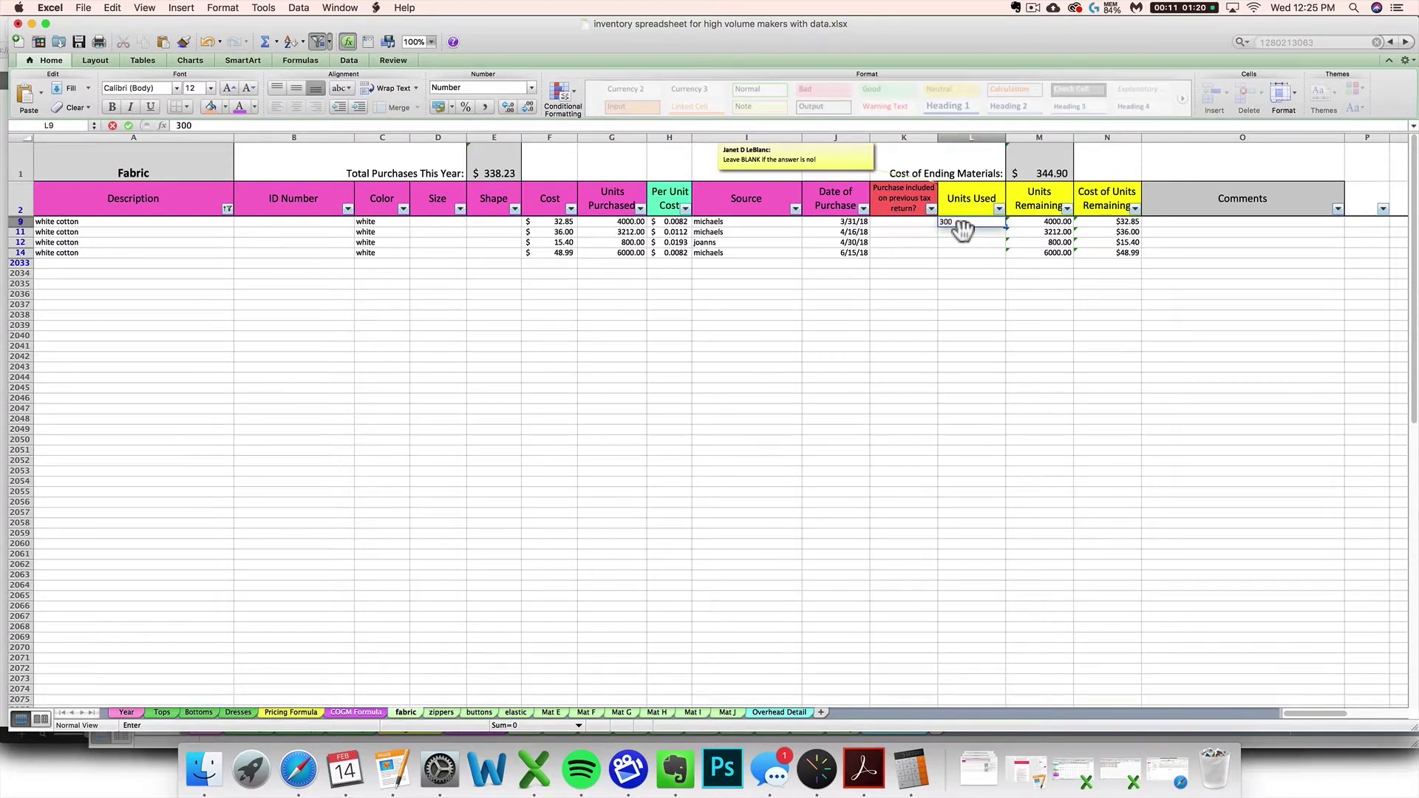
{"action": "type", "text": "0"}
{"action": "key", "text": "Return"}
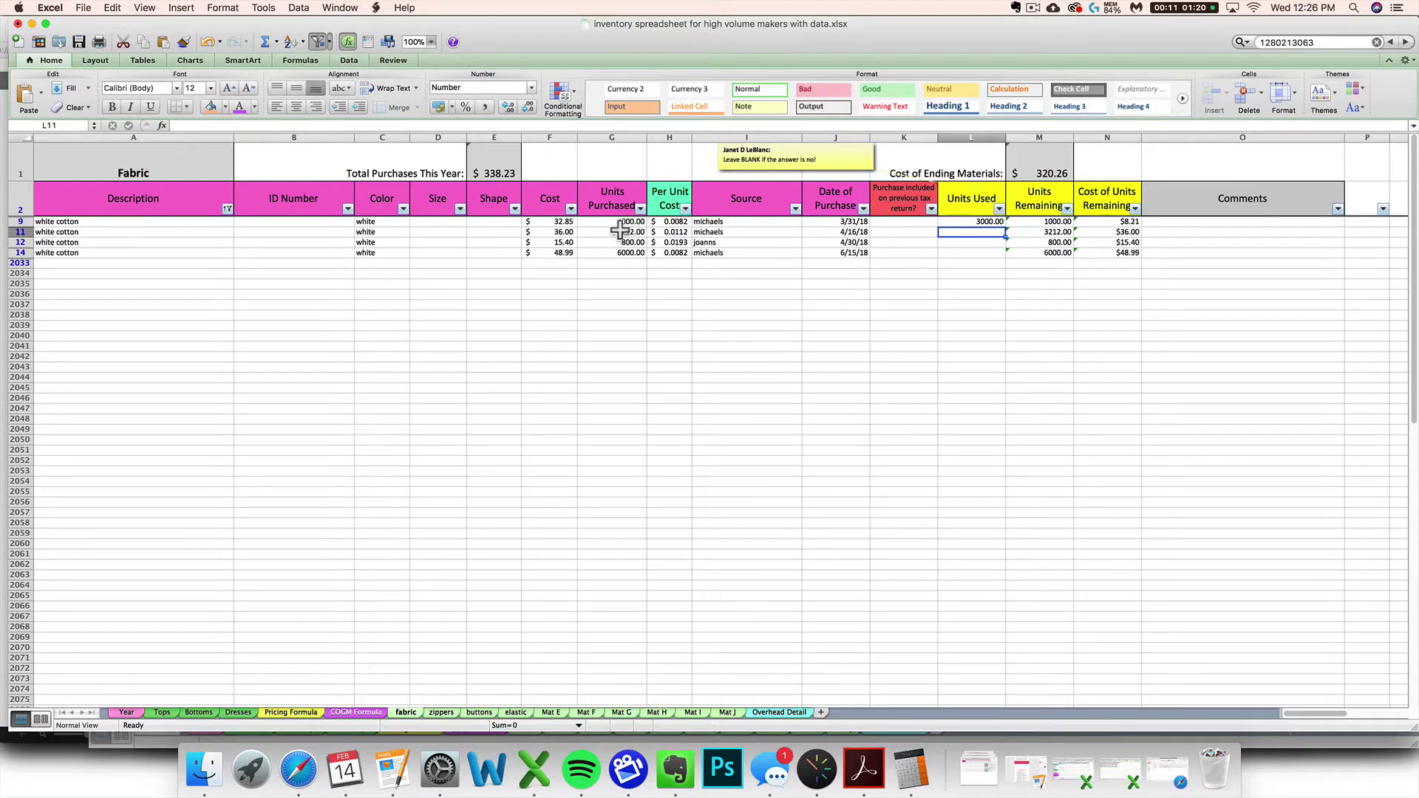
{"action": "left_click", "coordinate": [987, 223]}
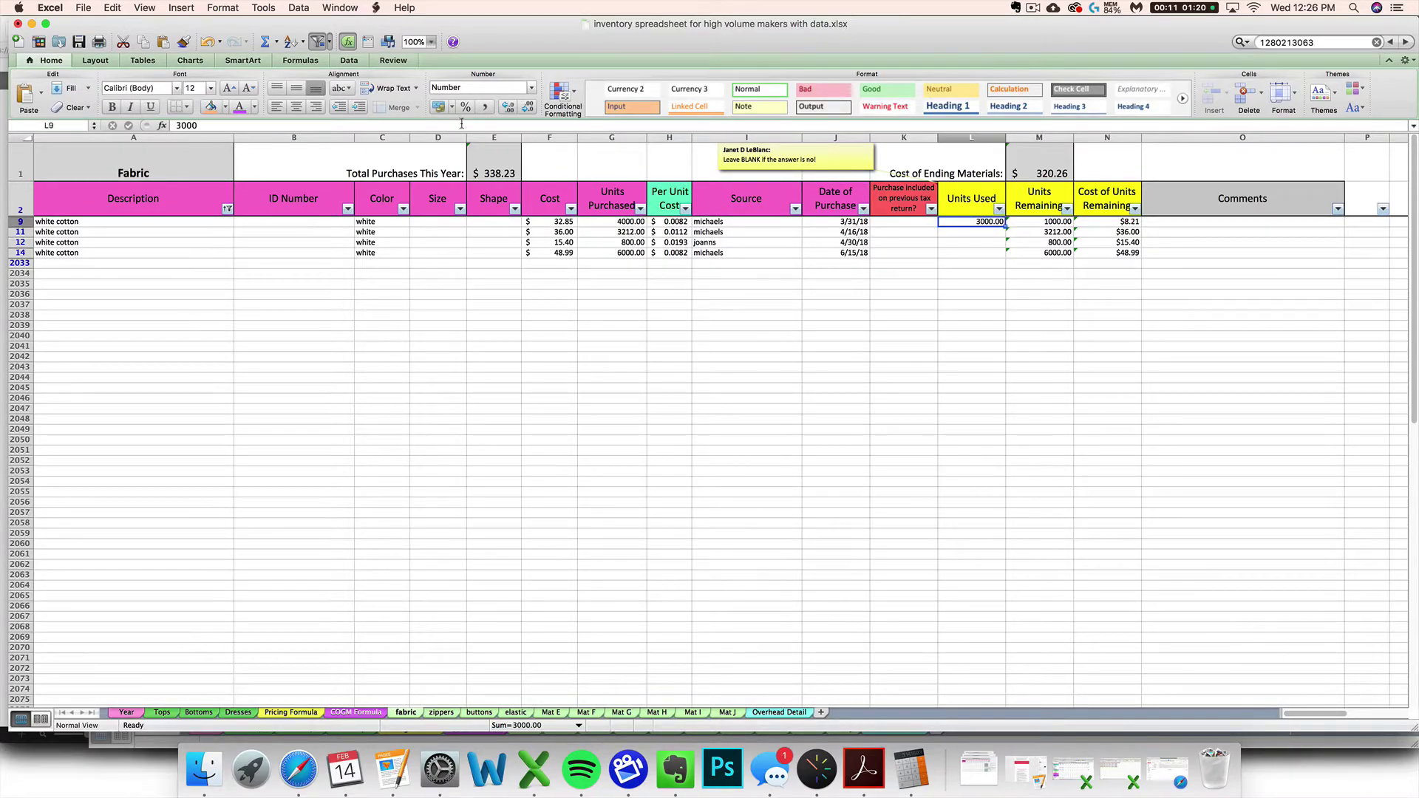
{"action": "type", "text": "400"}
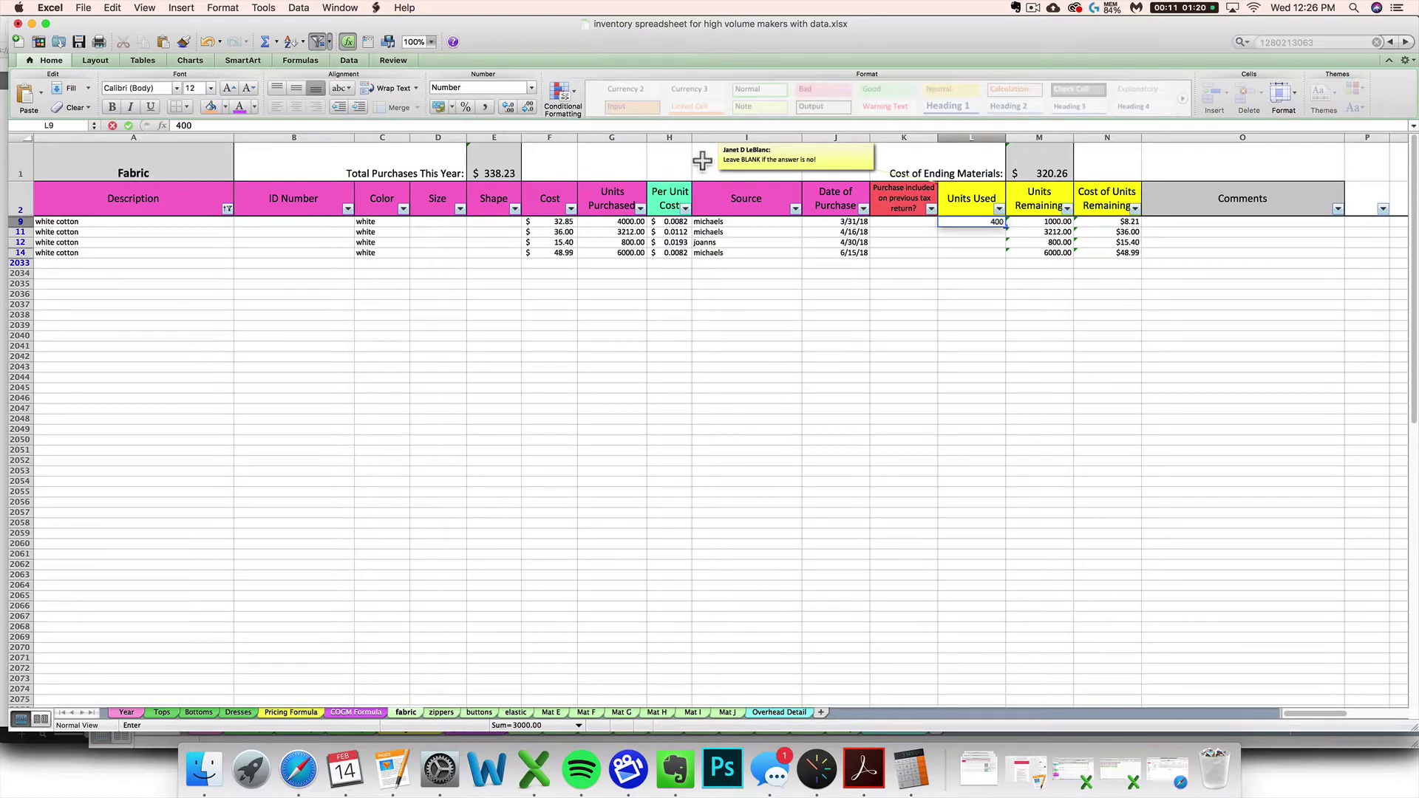
{"action": "type", "text": "0"}
{"action": "key", "text": "Return"}
{"action": "type", "text": "2"}
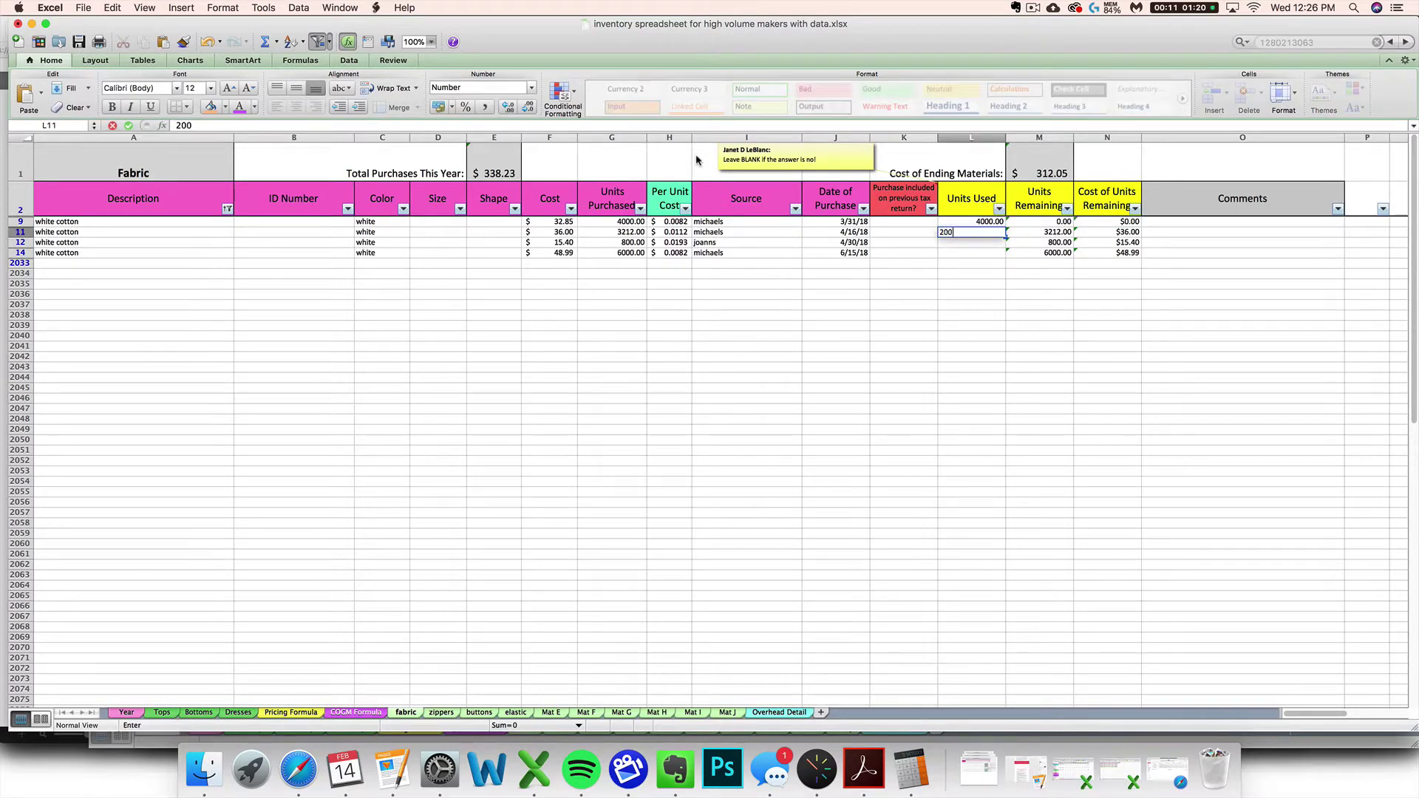
{"action": "key", "text": "Return"}
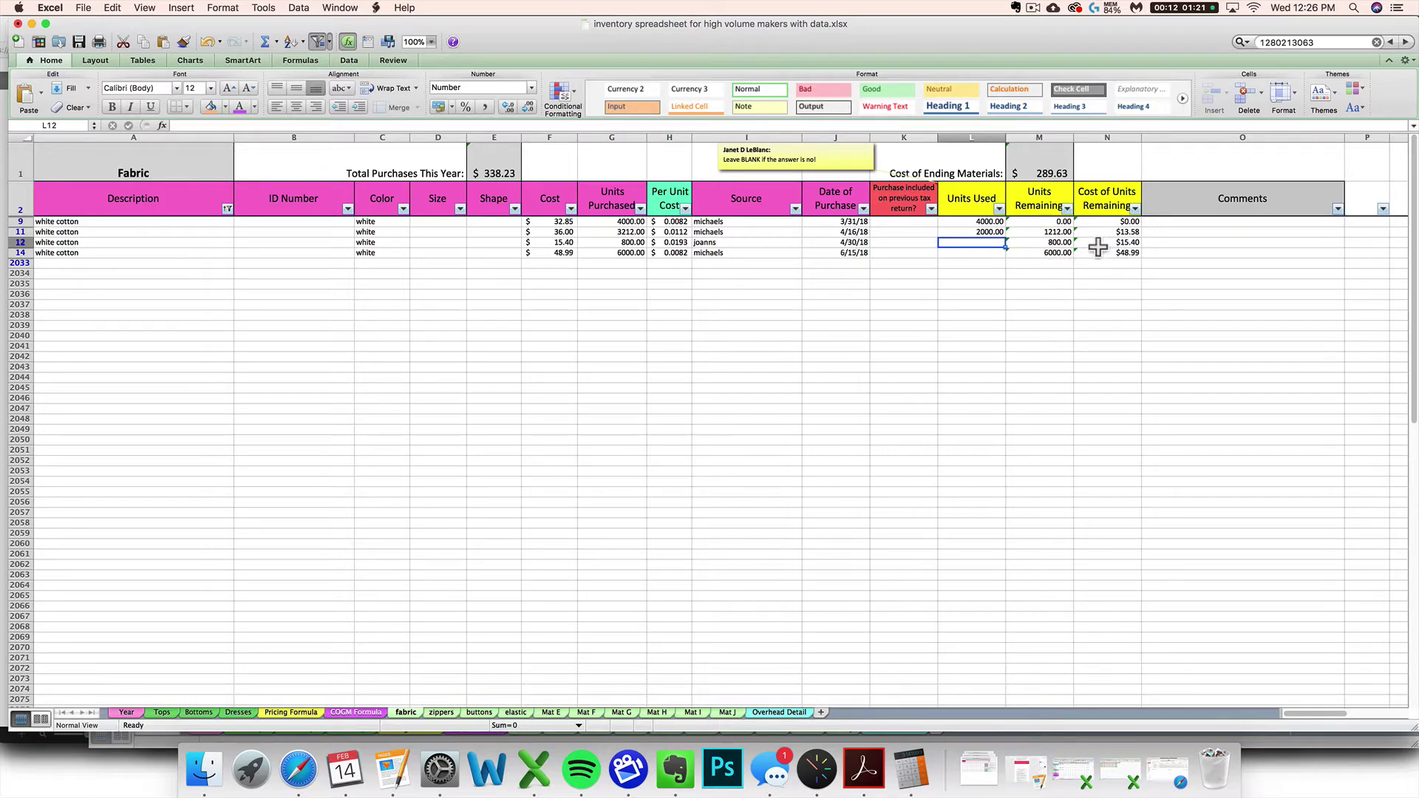
Step: Clear the earlier Units Used values in L11 and L9
{"action": "left_click", "coordinate": [989, 234]}
{"action": "key", "text": "BackSpace"}
{"action": "key", "text": "Return"}
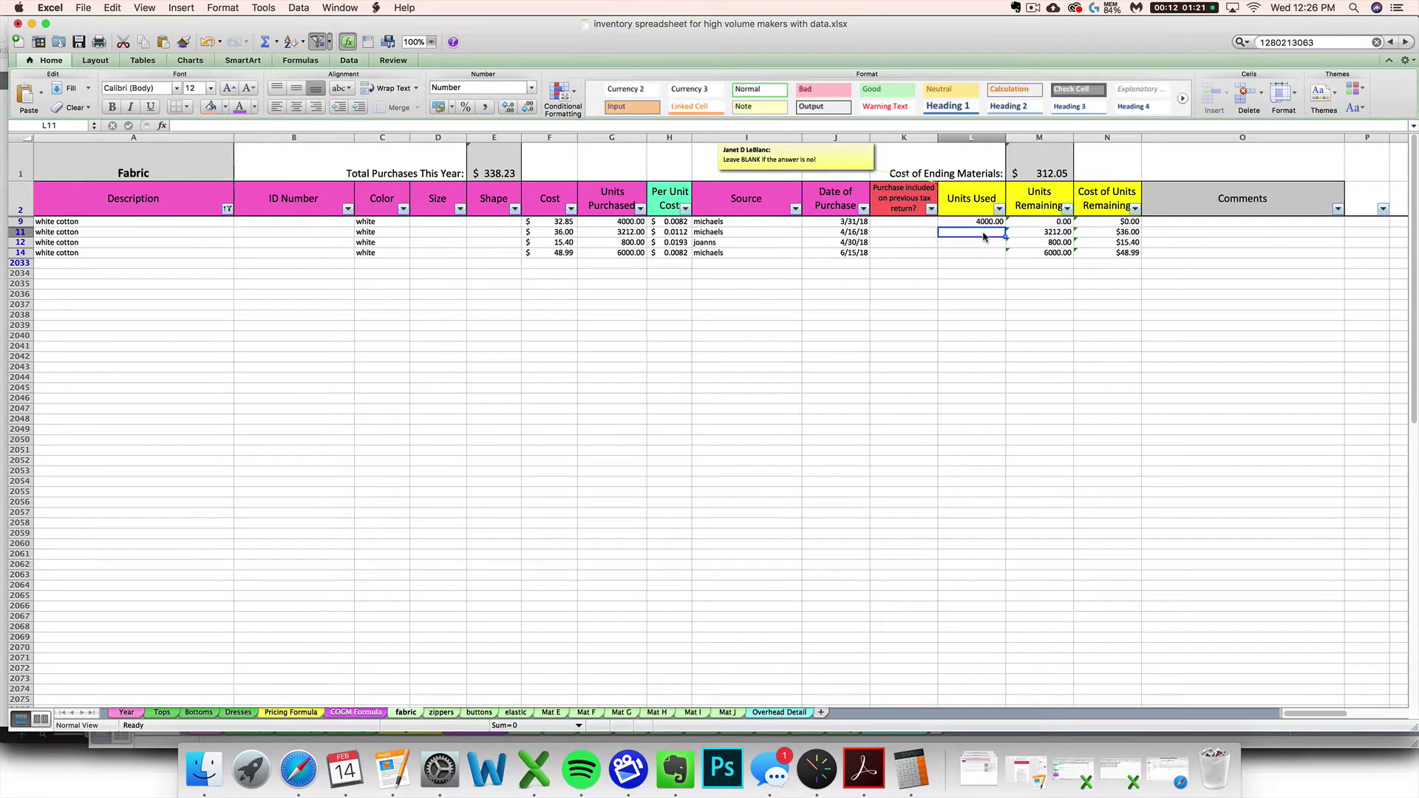
{"action": "double_click", "coordinate": [983, 234]}
{"action": "key", "text": "Up"}
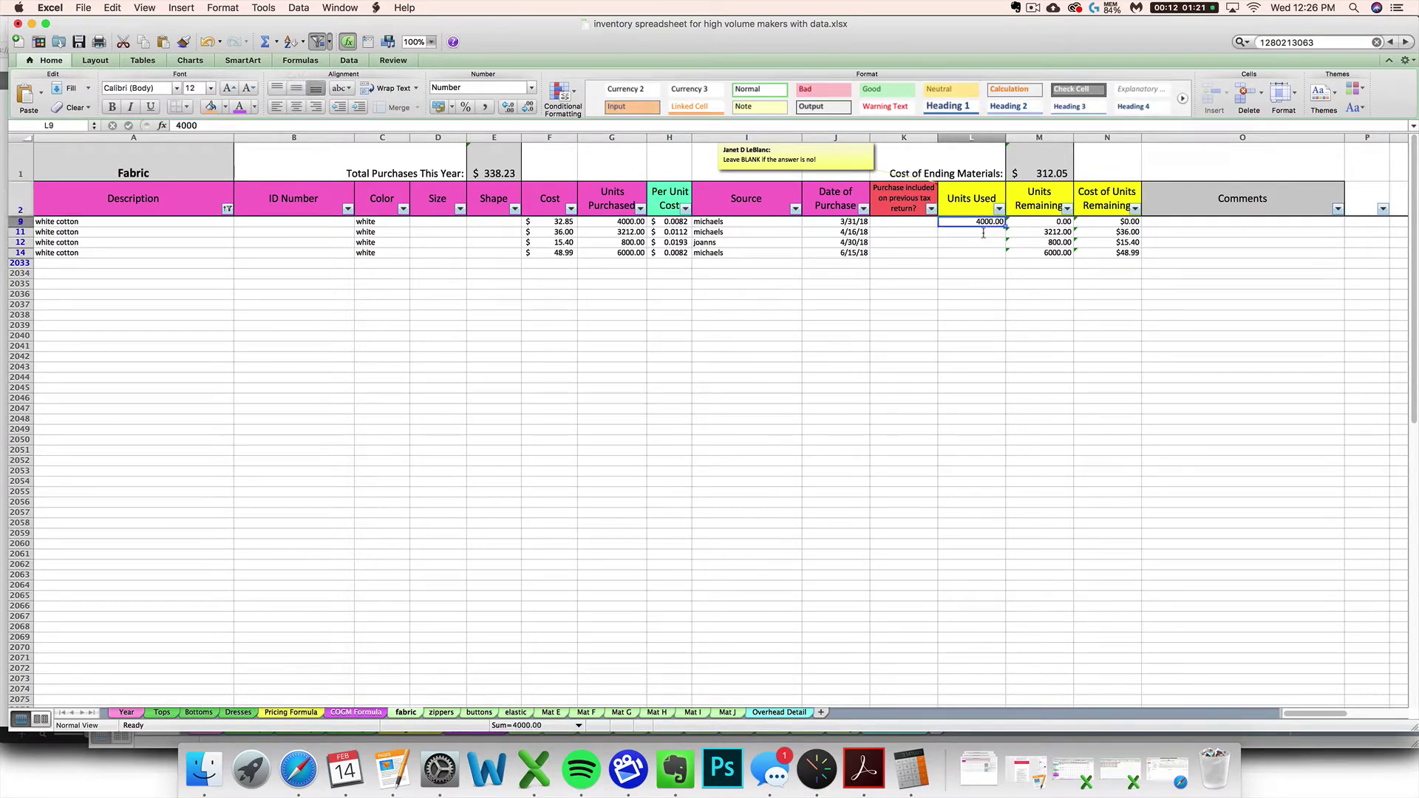
{"action": "key", "text": "BackSpace"}
Step: Enter 3000 units used for the 6/15/18 white cotton purchase in L14
{"action": "key", "text": "Return"}
{"action": "key", "text": "Return"}
{"action": "key", "text": "Return"}
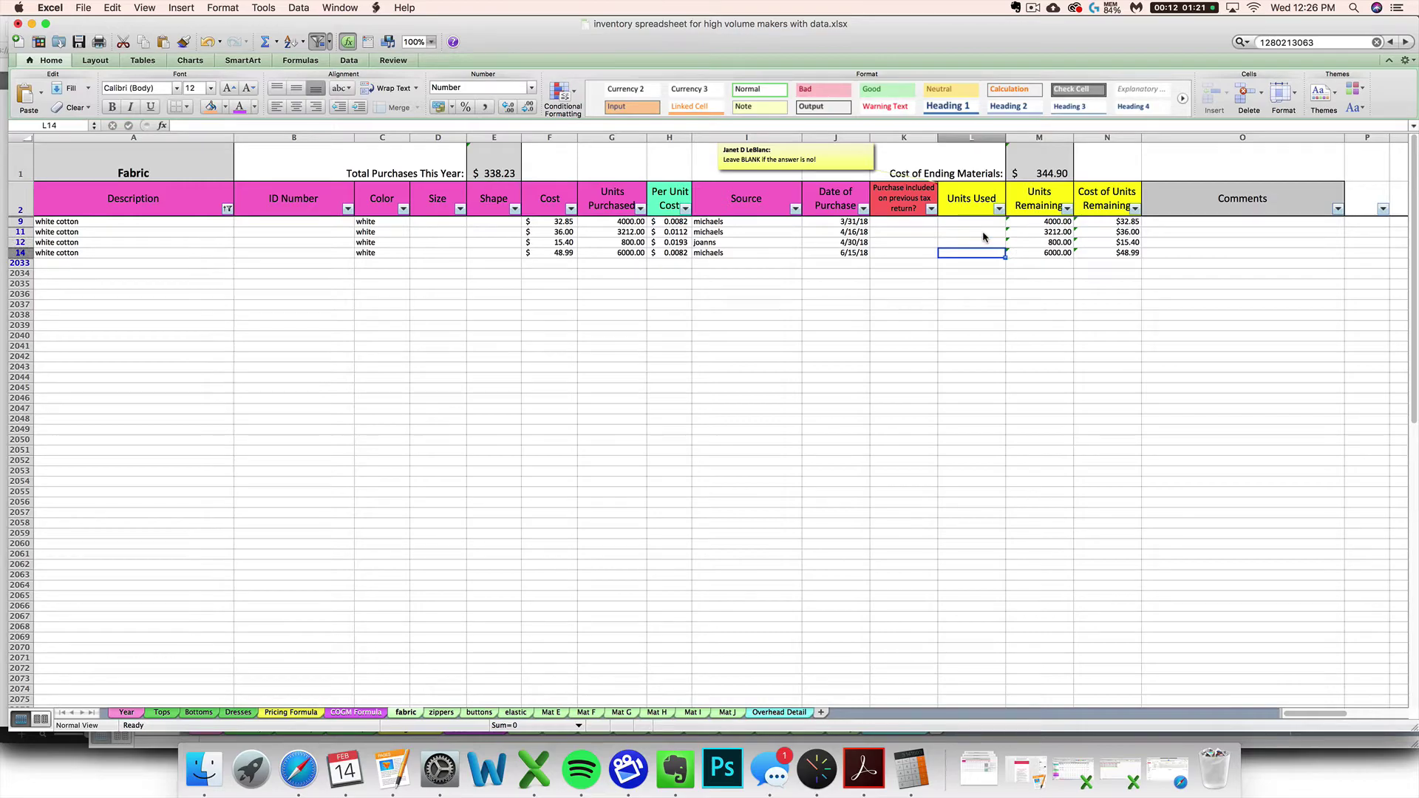
{"action": "type", "text": "3000"}
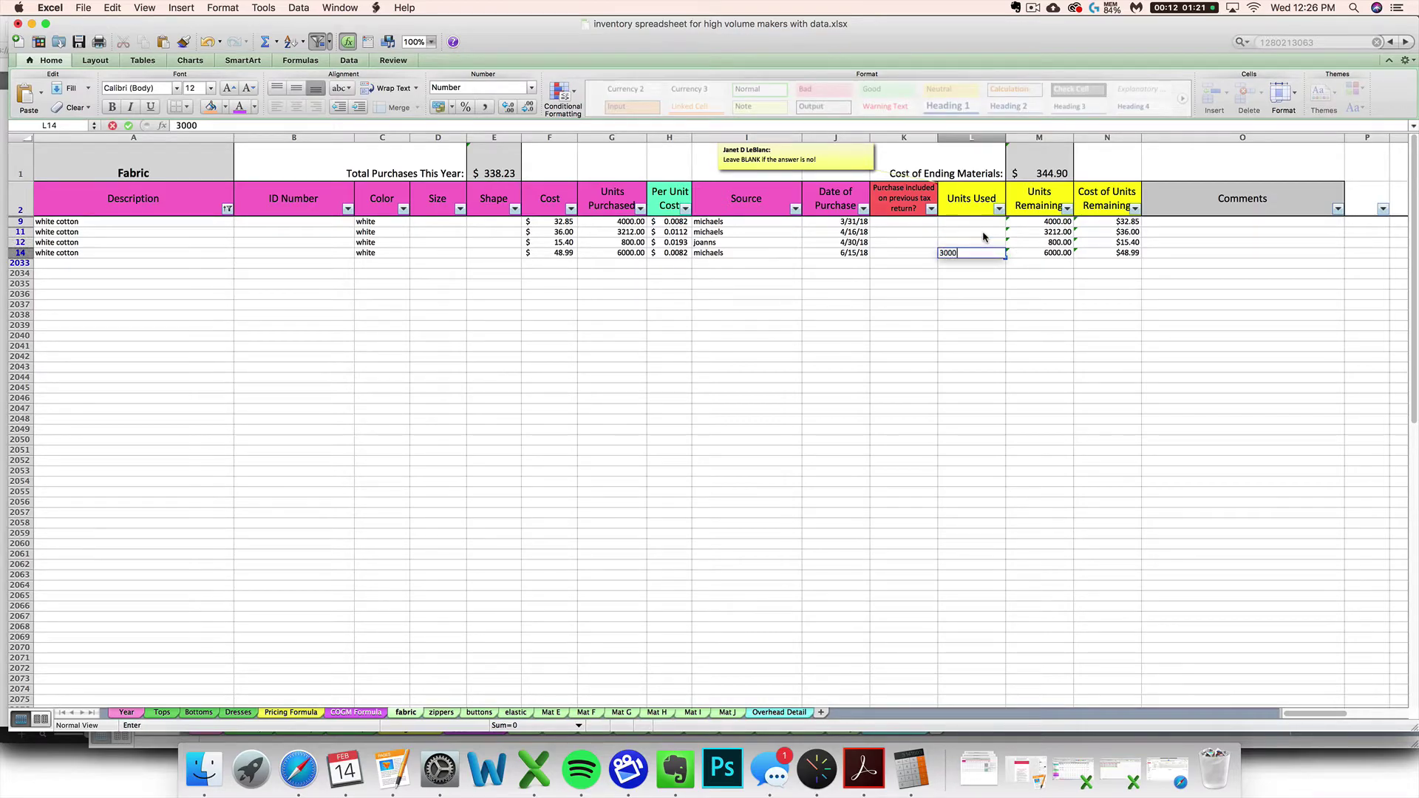
{"action": "key", "text": "Return"}
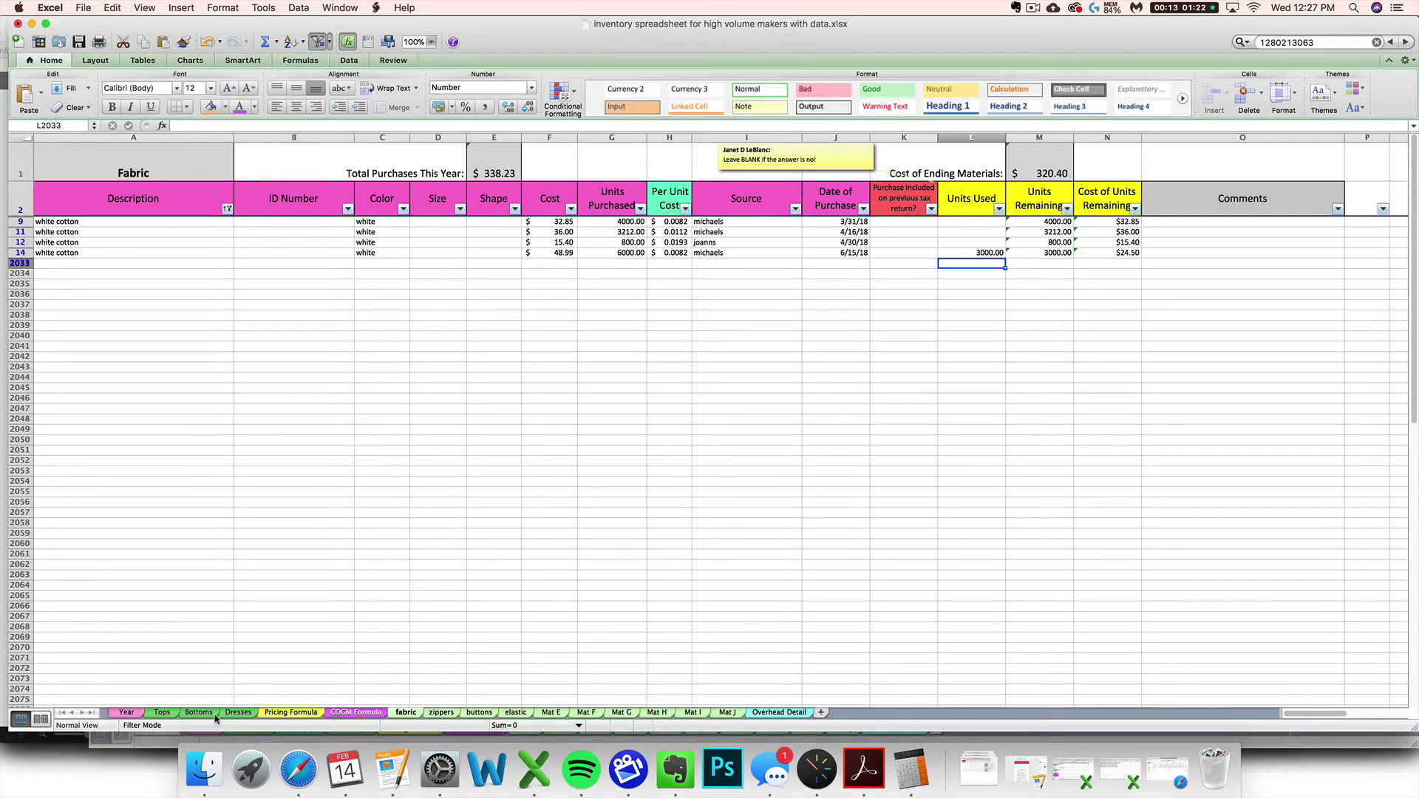
{"action": "left_click", "coordinate": [239, 714]}
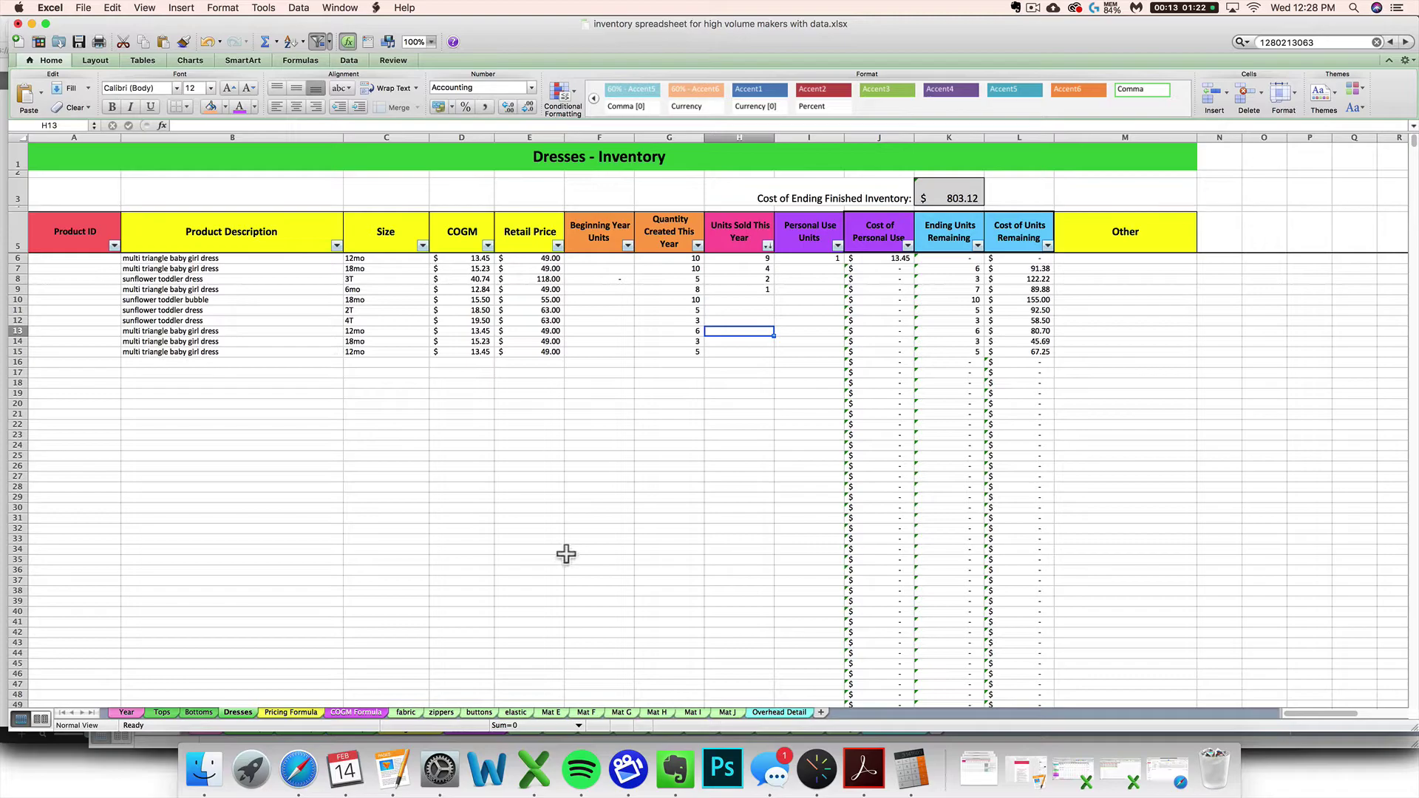
{"action": "left_click", "coordinate": [406, 713]}
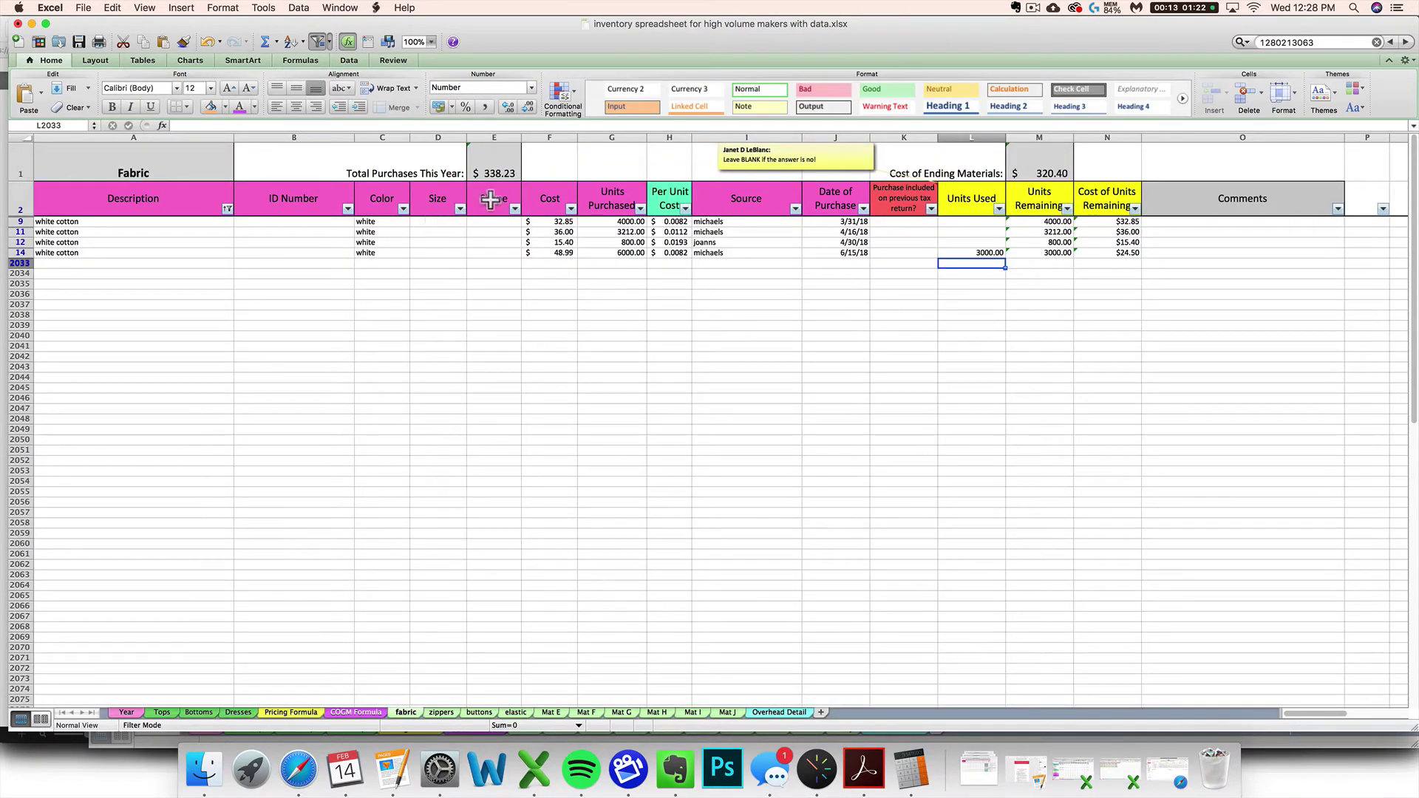